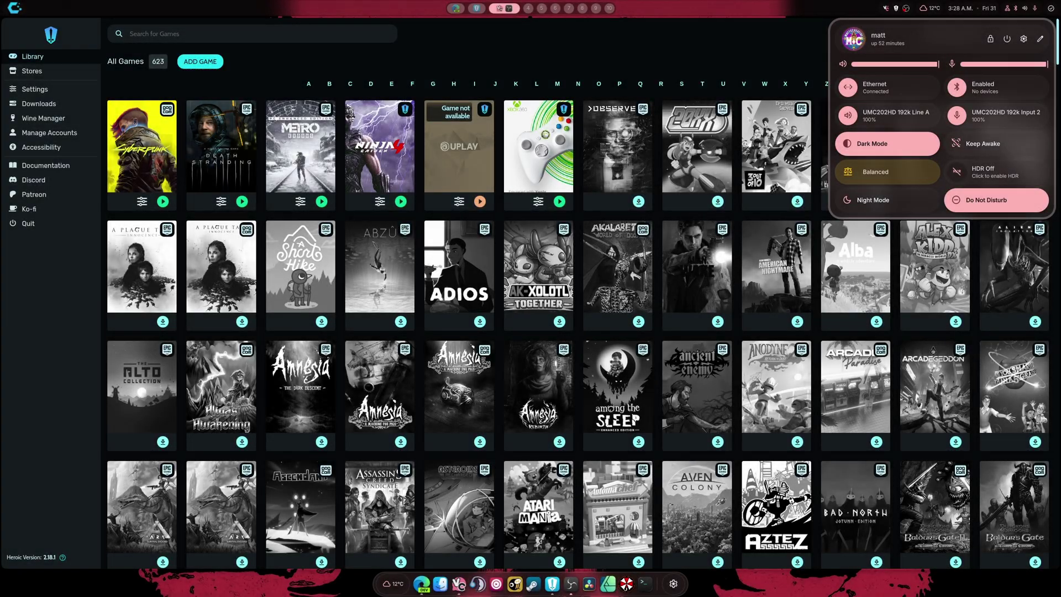
Download Battle.net-Setup.exe from the shop page, then float the browser and send it to workspace 1
left_click(626, 35)
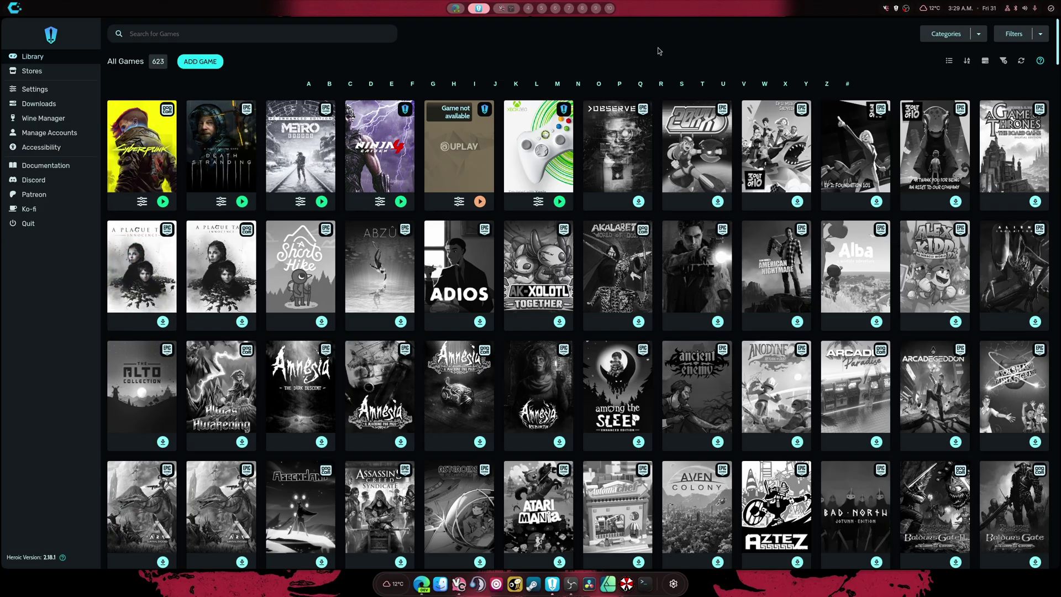
key("super+shift+1")
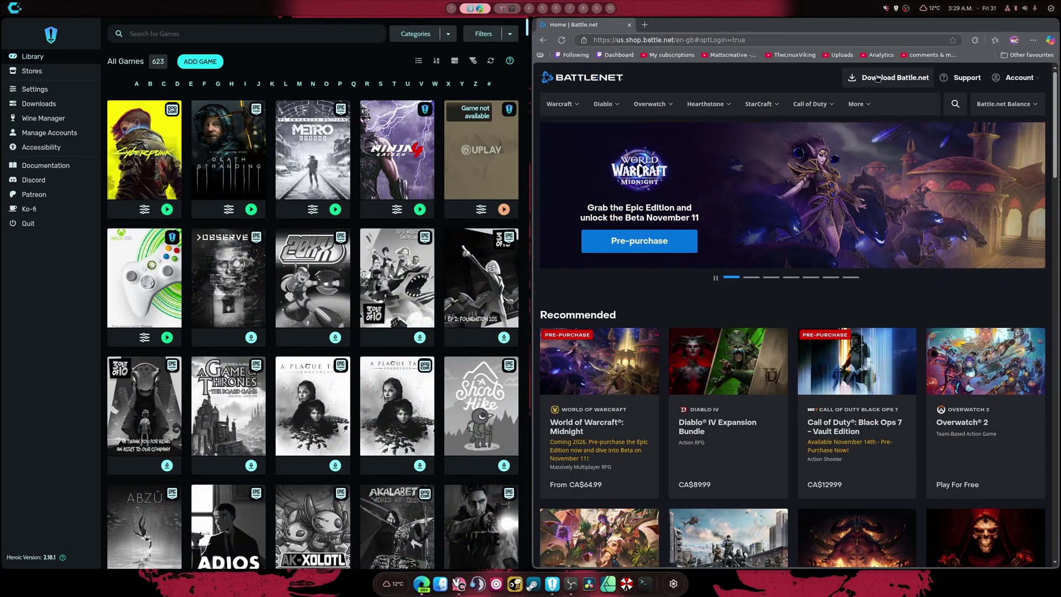
left_click(877, 78)
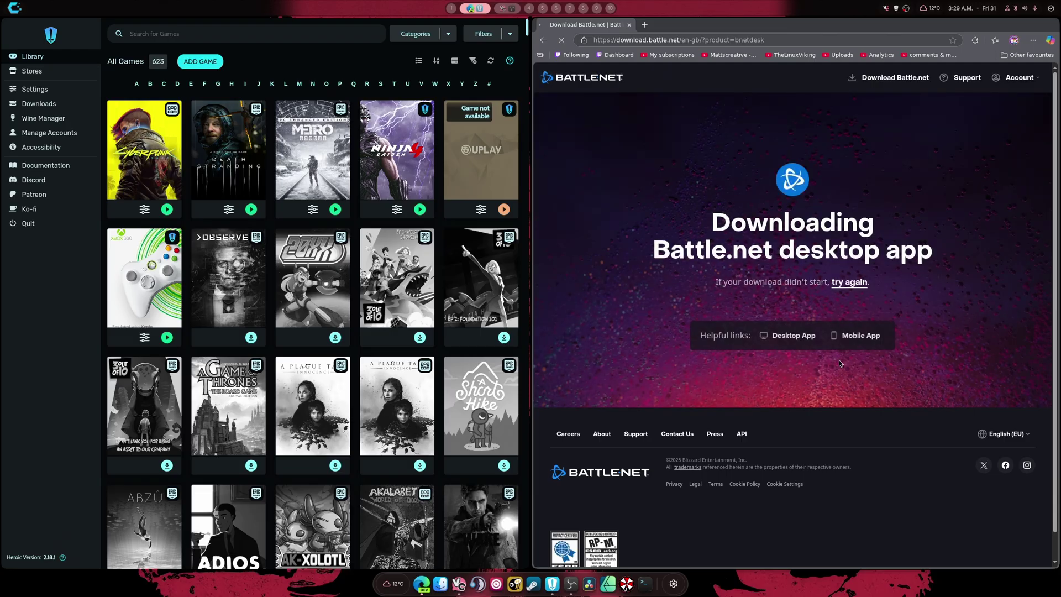
left_click_drag(838, 360, 744, 240)
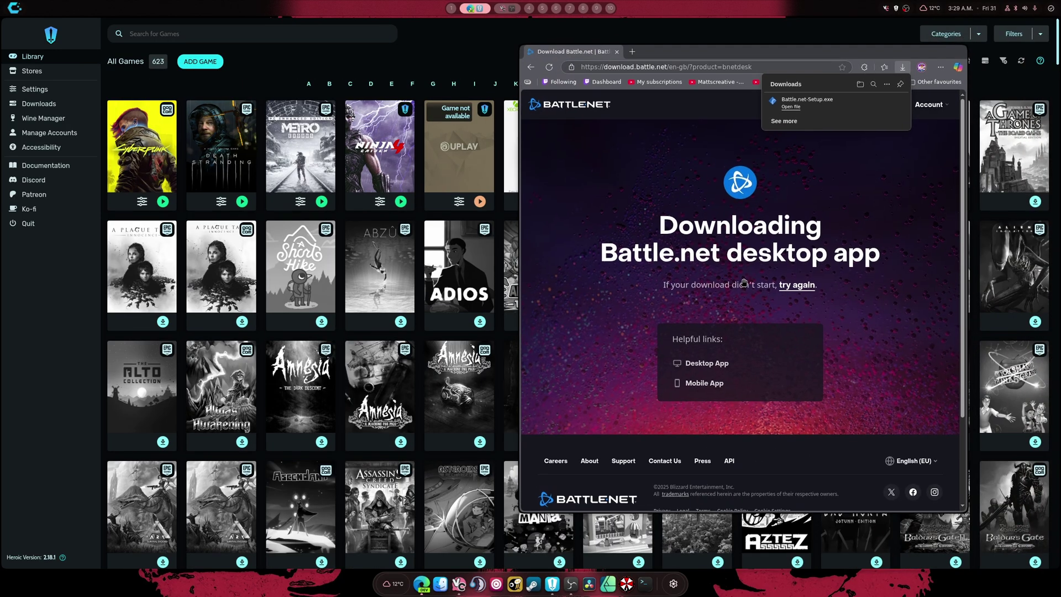
key("super+shift+1")
left_click(200, 62)
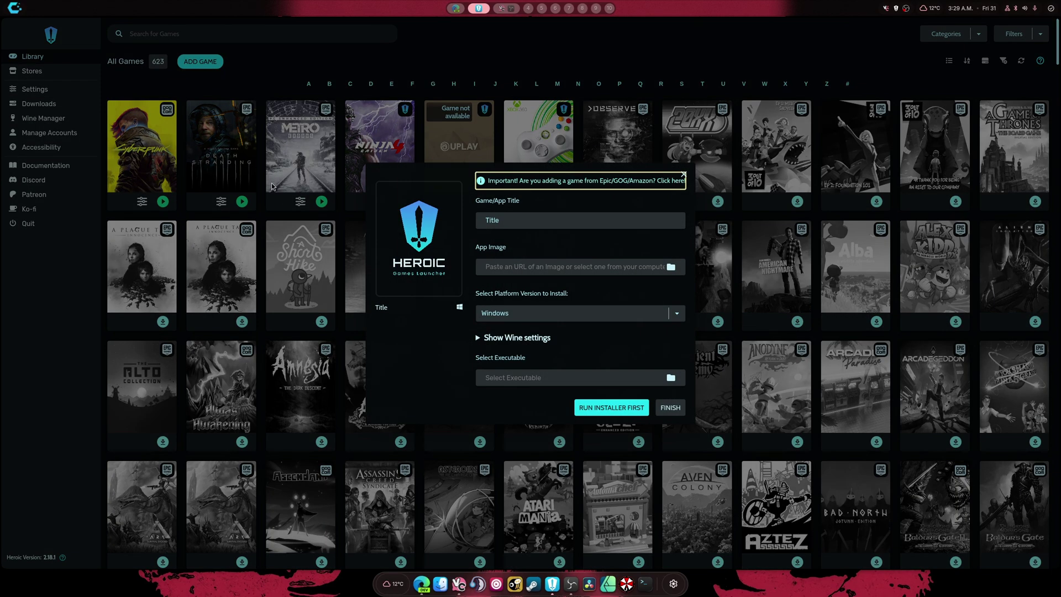
double_click(522, 220)
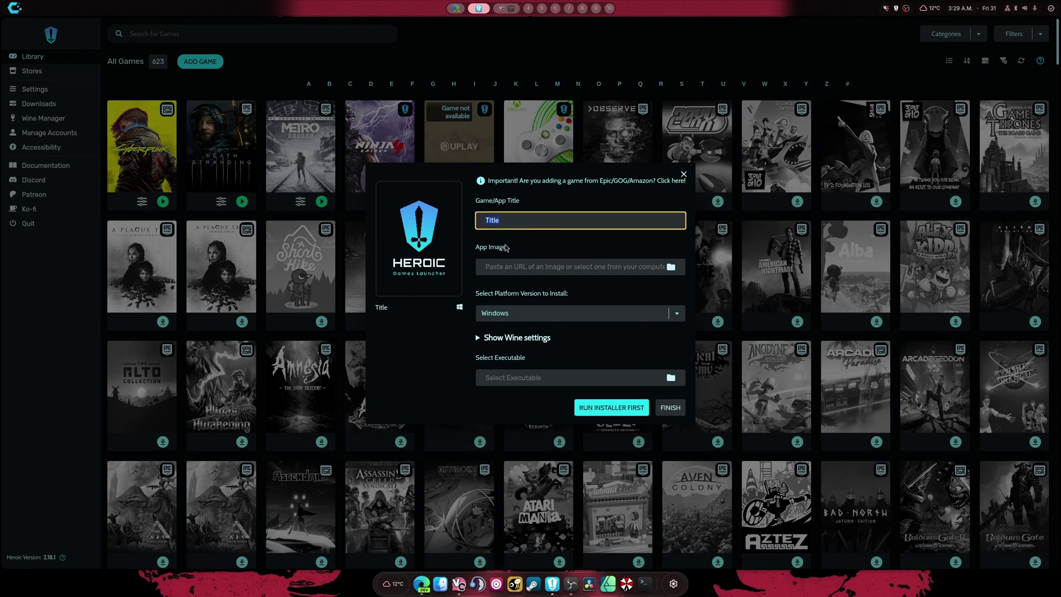
key("Escape")
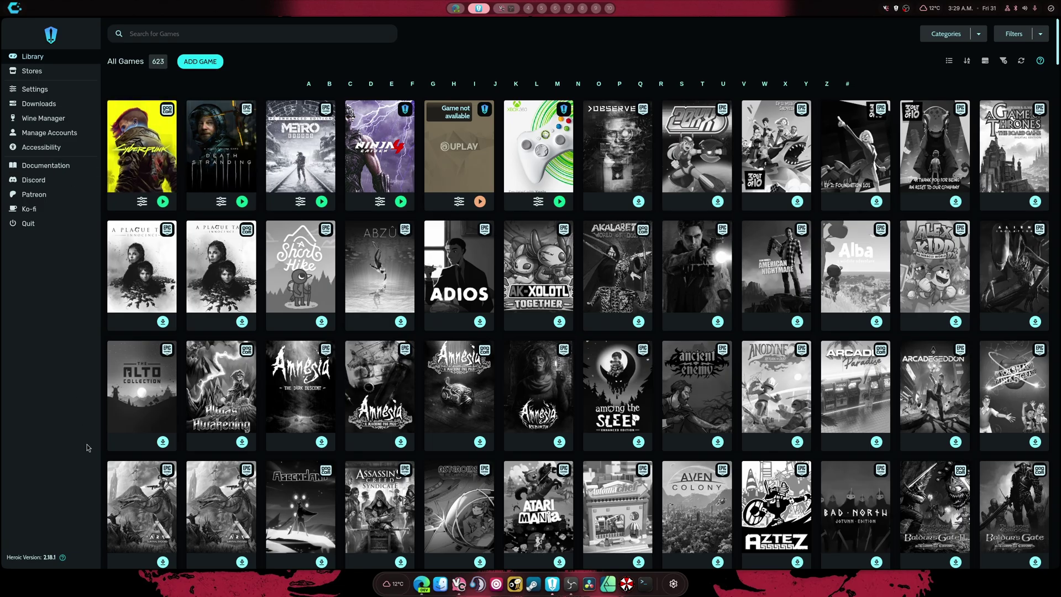
left_click(35, 89)
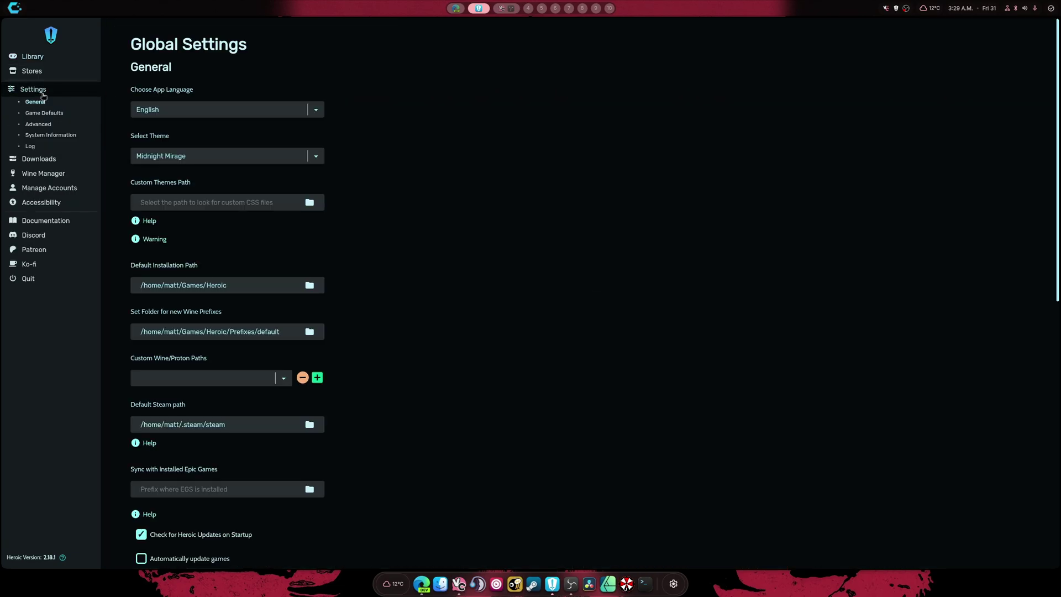
left_click(38, 126)
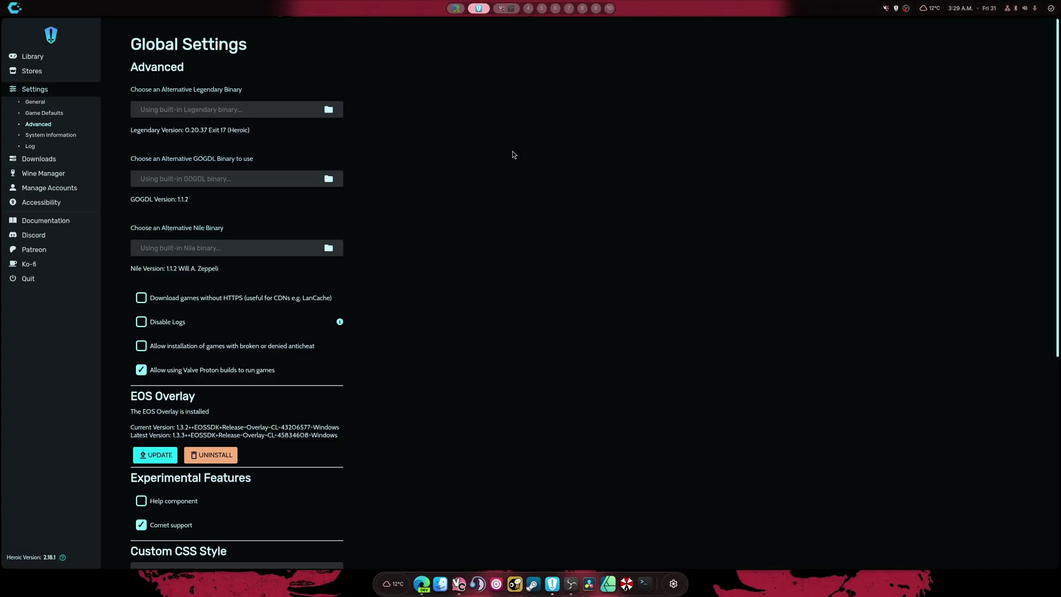
left_click(31, 57)
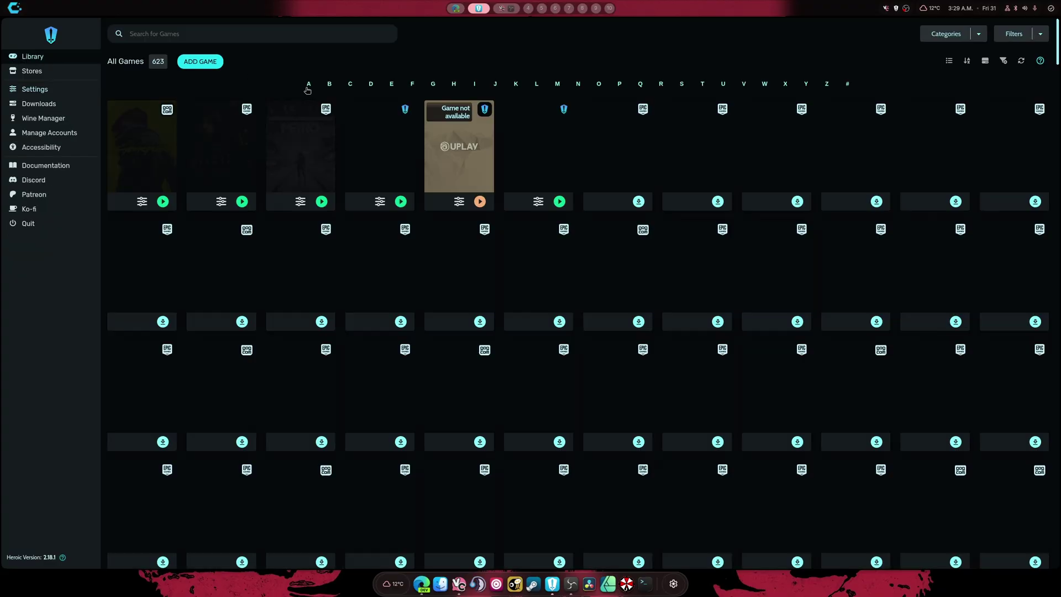
Start a new custom game entry titled 'Battle.net' so its cover art loads
left_click(213, 63)
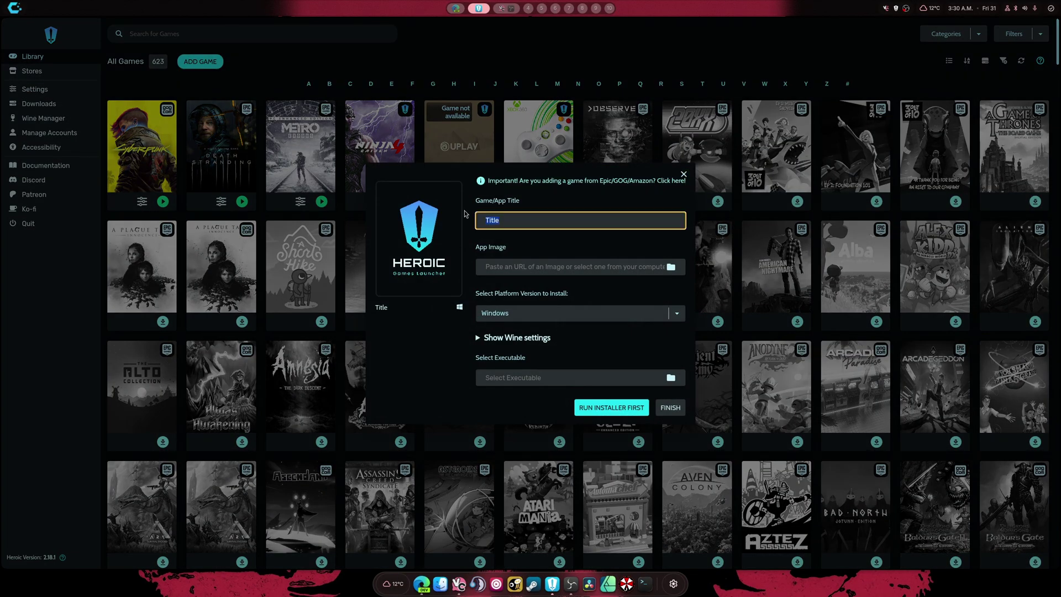
type("Battle.net")
left_click(424, 356)
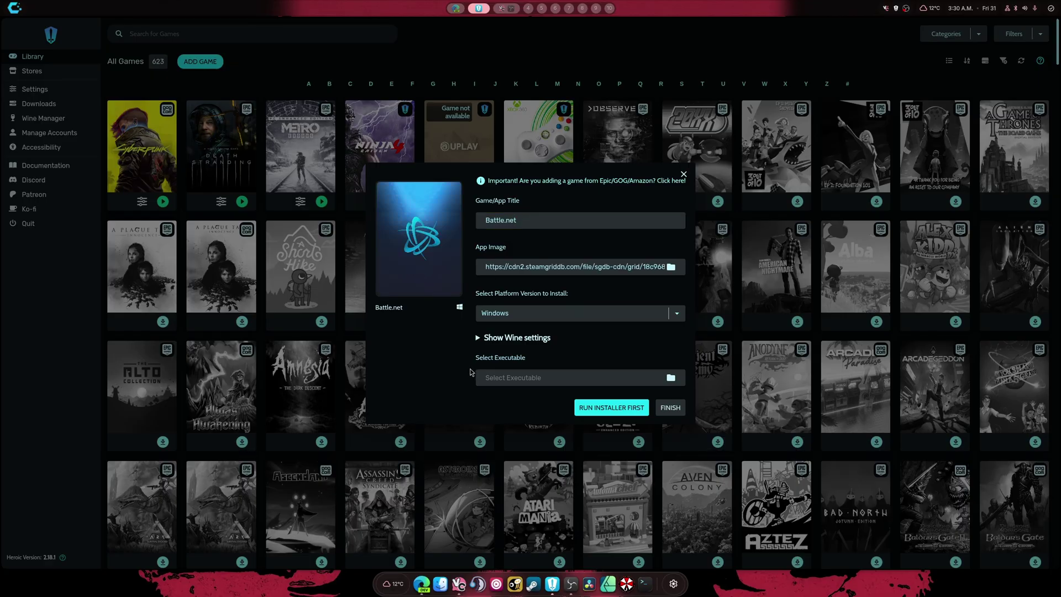
Set the entry's Wine version to Proton-GE Latest and begin the installer step
left_click(514, 338)
left_click(534, 389)
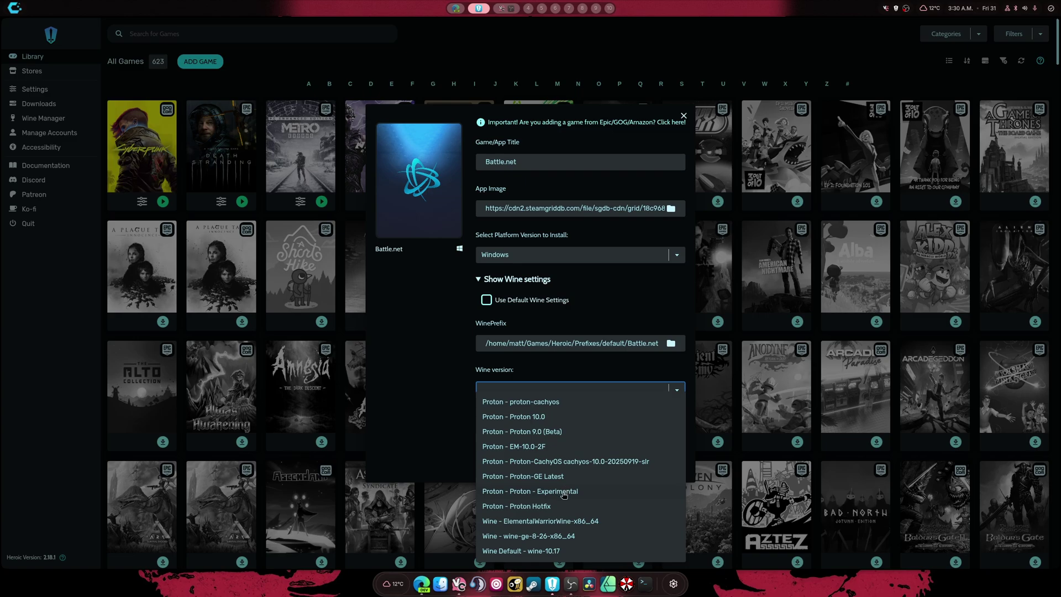
left_click(550, 477)
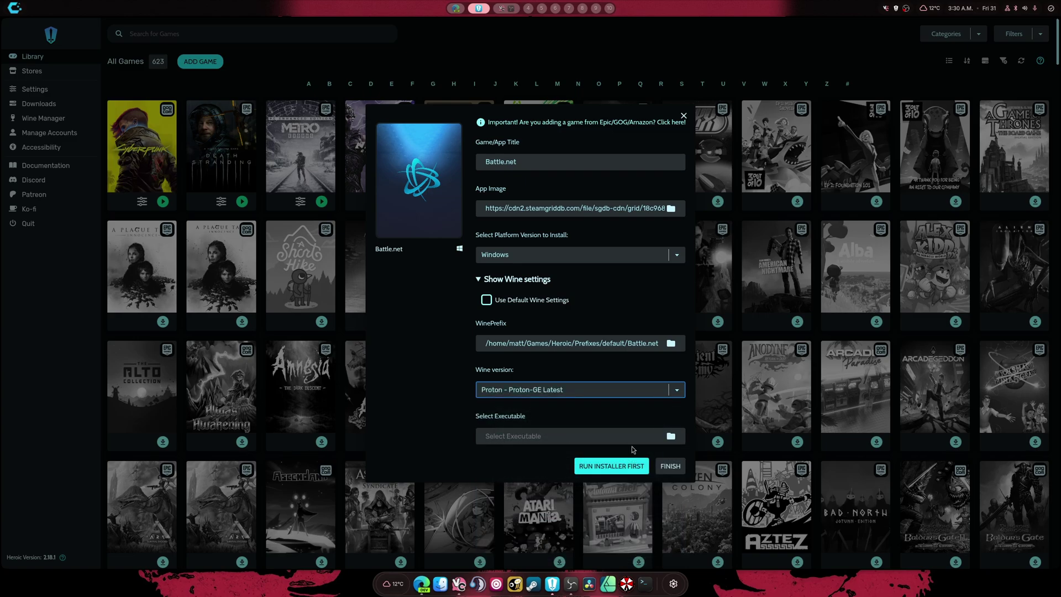
left_click(611, 465)
key("Escape")
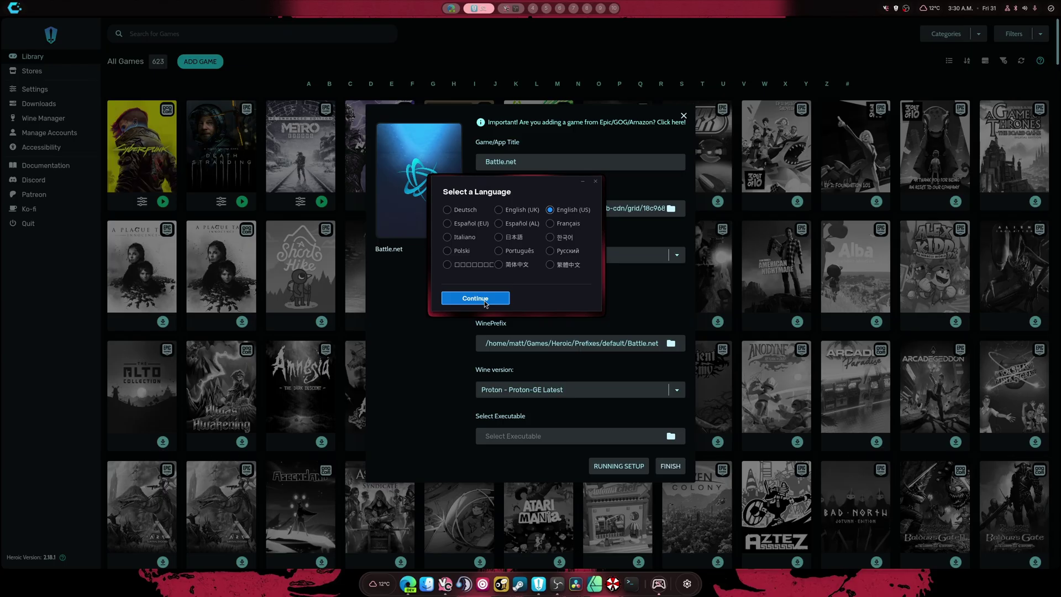
Install Battle.net in English (US) to the default C:/Program Files (x86)/Battle.net location
left_click(485, 301)
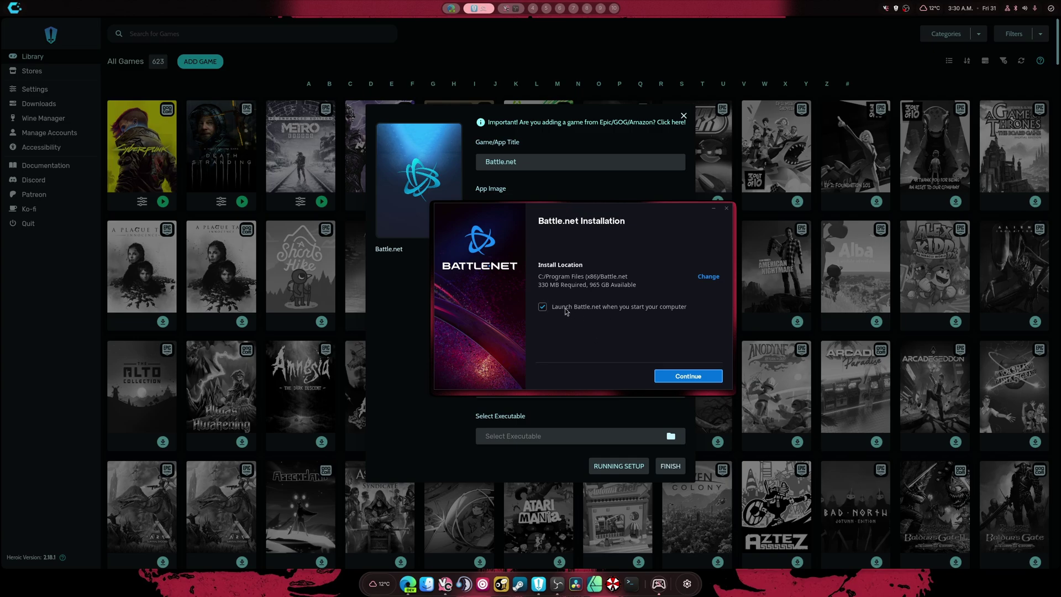
left_click(707, 379)
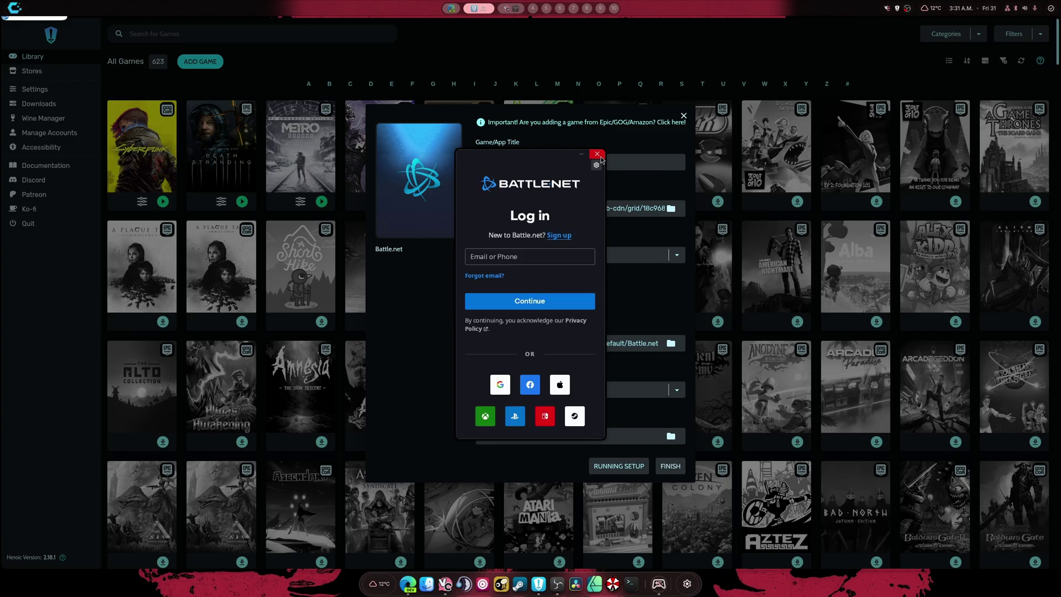
Close the login window, link drive_c/Program Files (x86)/Battle.net/Battle.net.exe as executable, and finish adding
left_click(597, 154)
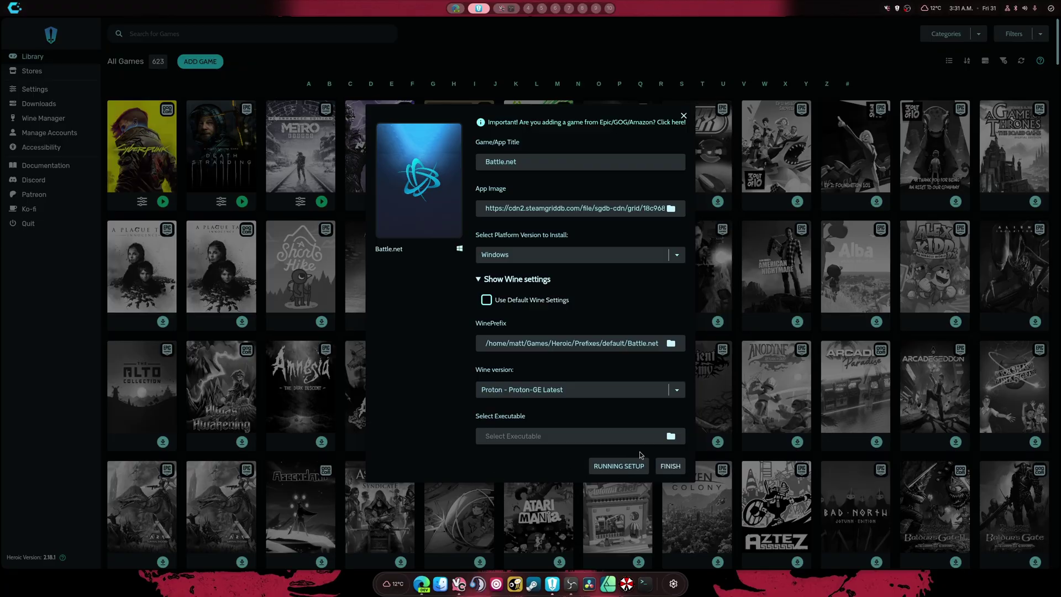
left_click(670, 436)
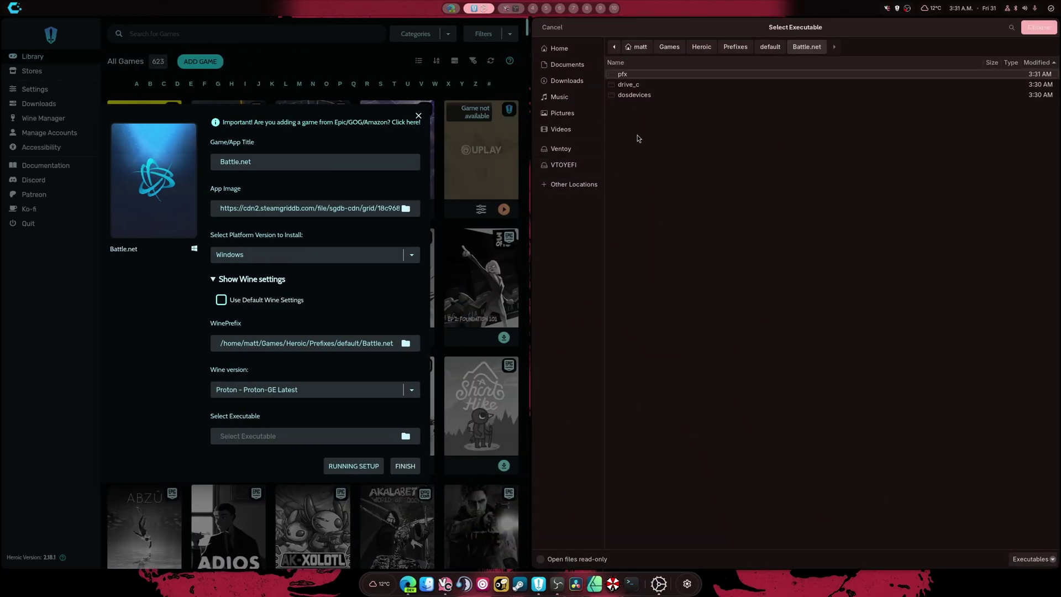
double_click(629, 87)
double_click(632, 87)
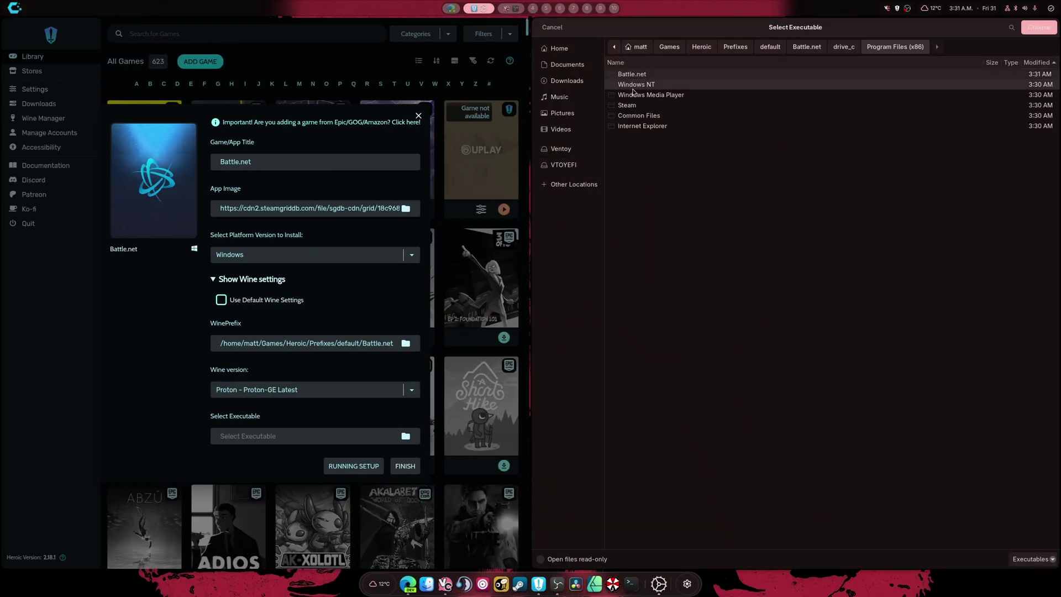
double_click(637, 76)
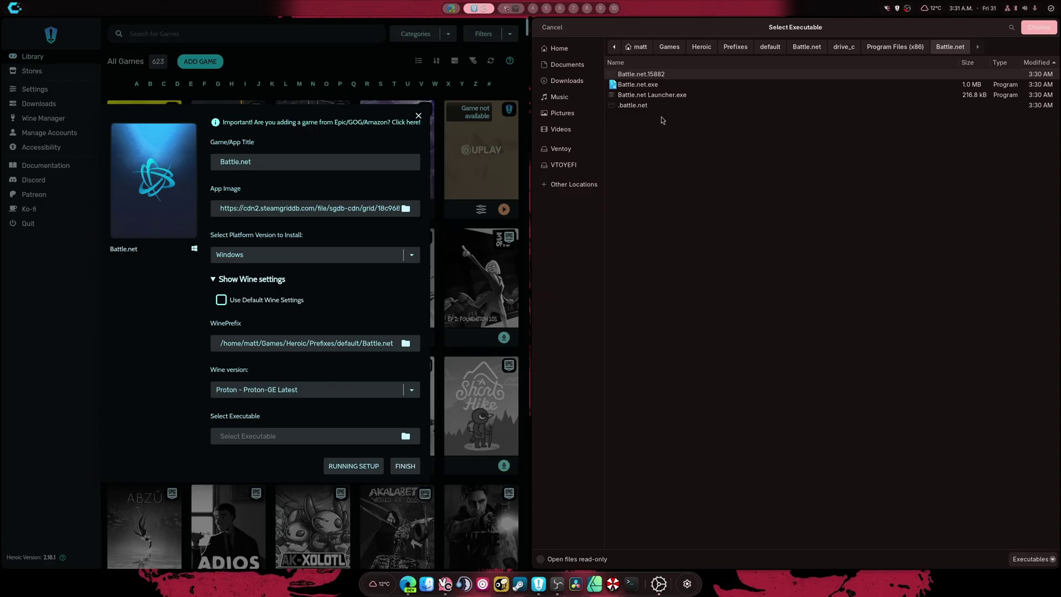
double_click(637, 84)
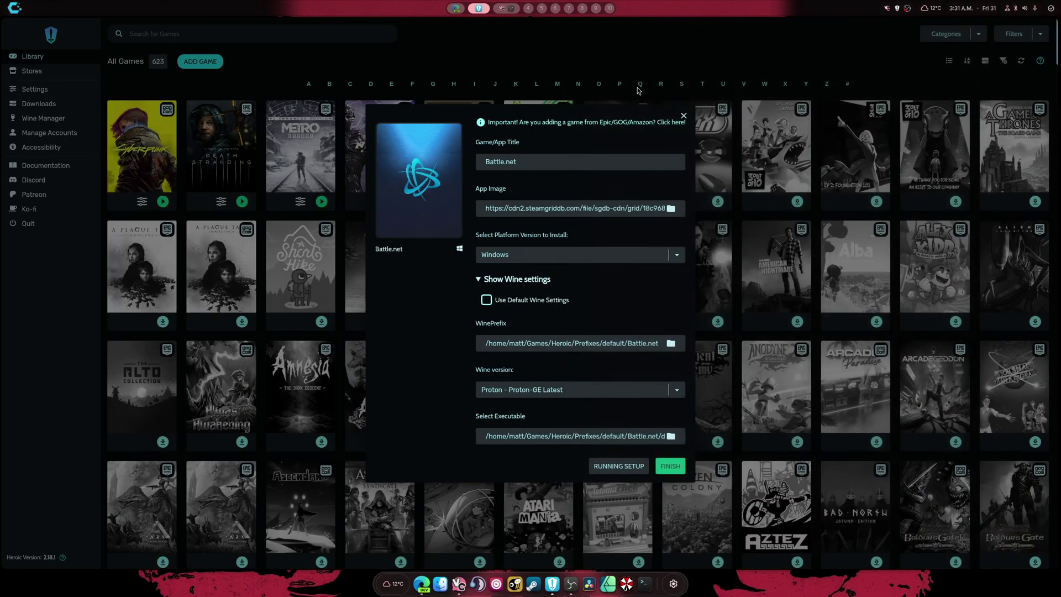
left_click(671, 466)
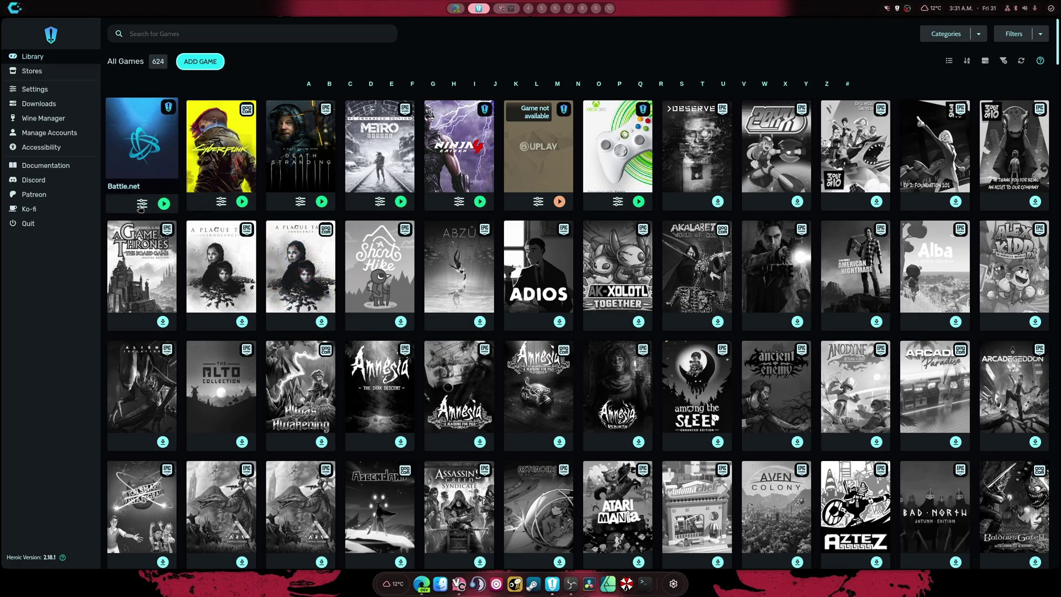
Review Battle.net's WINE, OTHER and ADVANCED settings tabs, then close its settings window
left_click(141, 206)
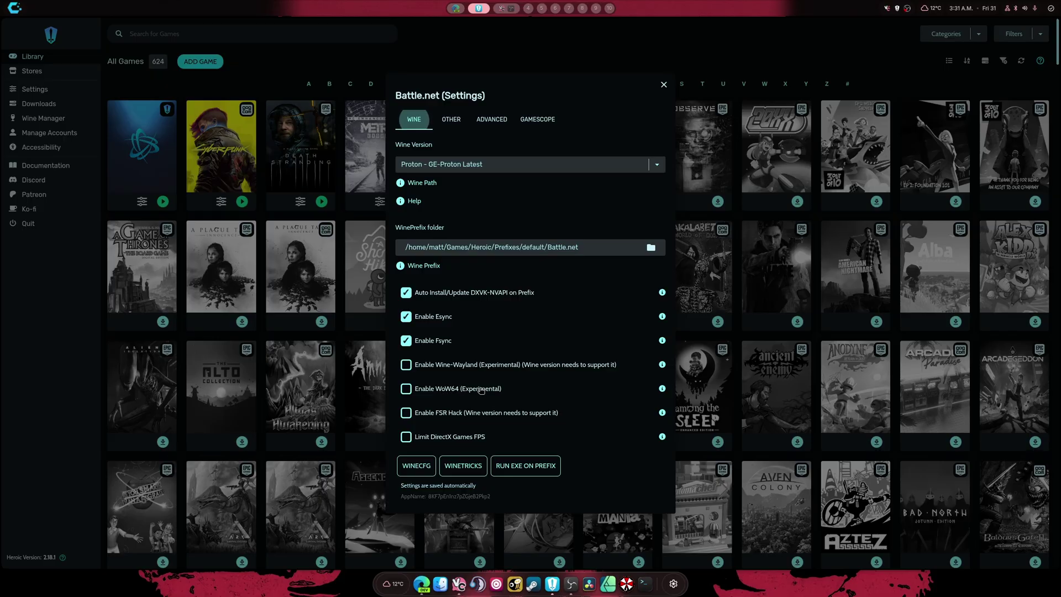
left_click(448, 122)
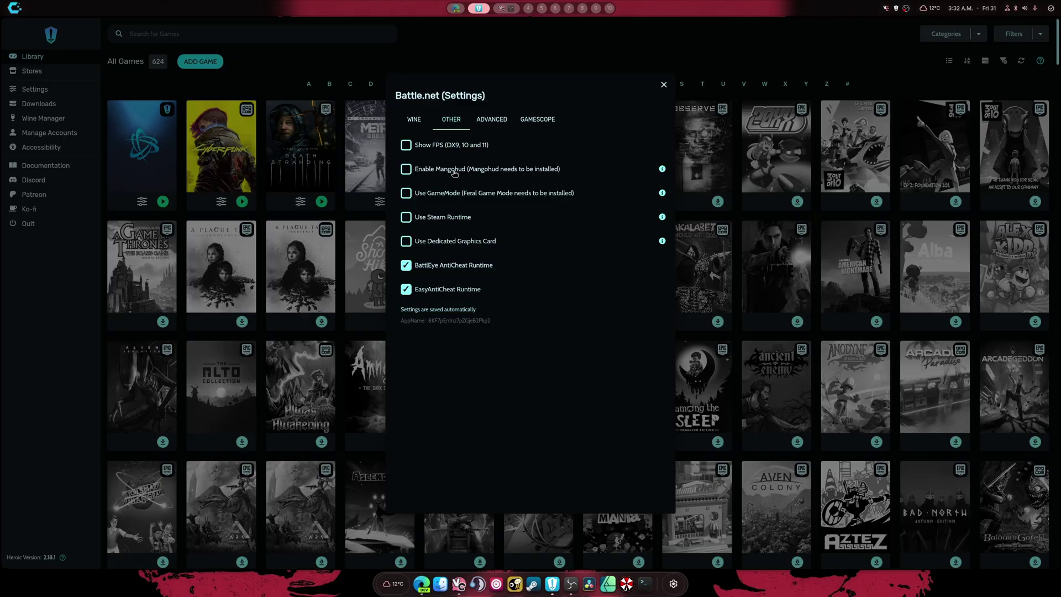
left_click(490, 122)
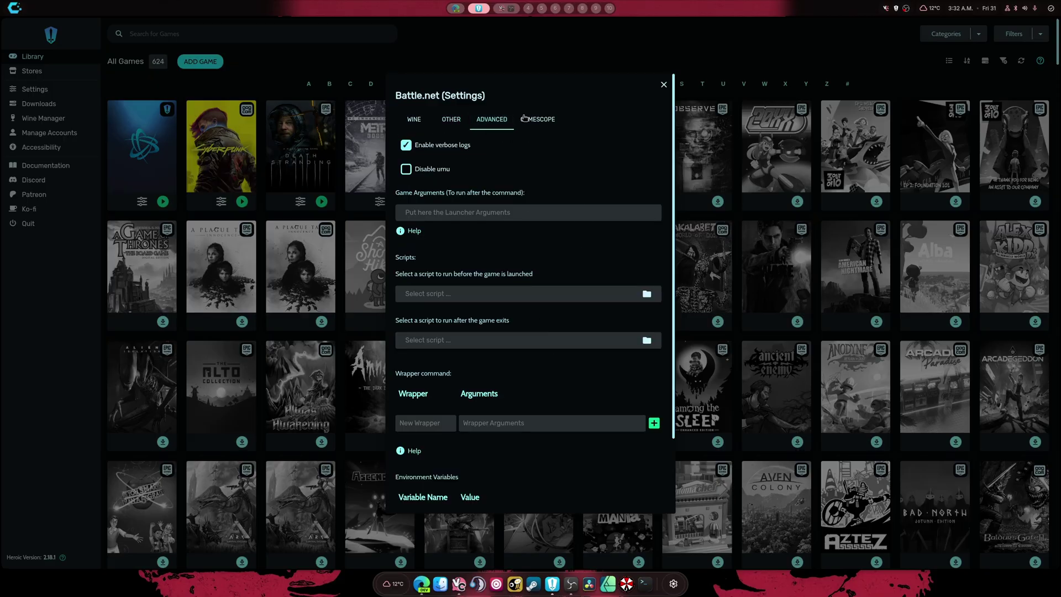
scroll(533, 377, "down", 1)
scroll(527, 380, "down", 3)
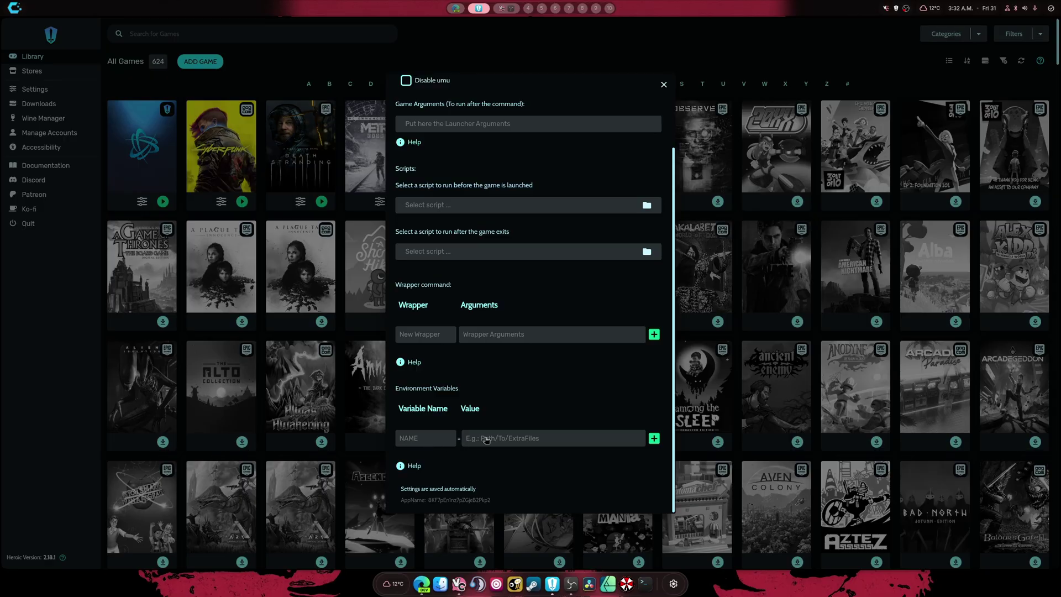
left_click(664, 84)
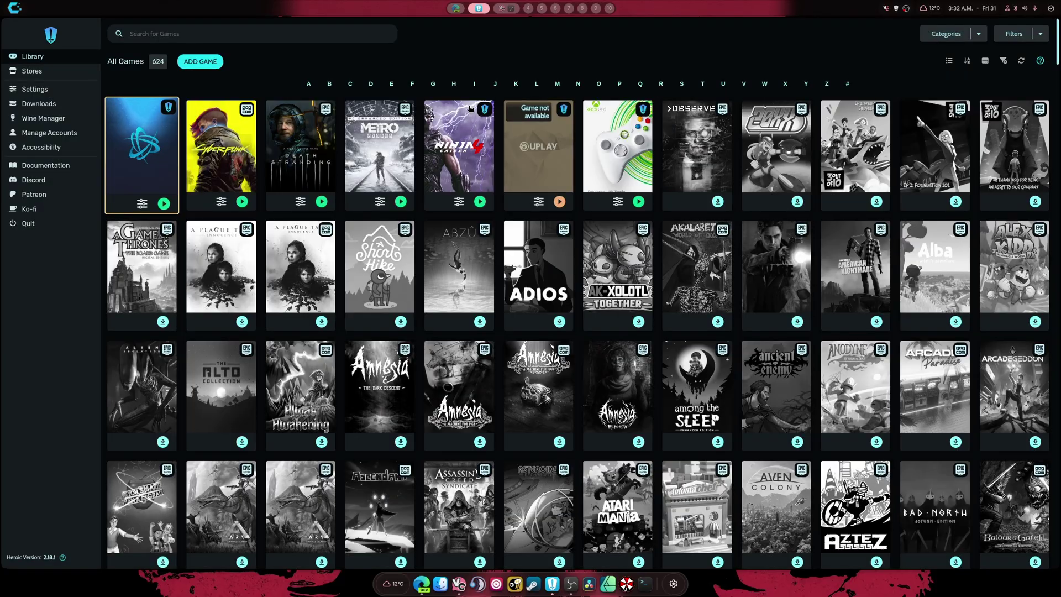
Launch Battle.net from its library card and move Heroic to another workspace
left_click(164, 204)
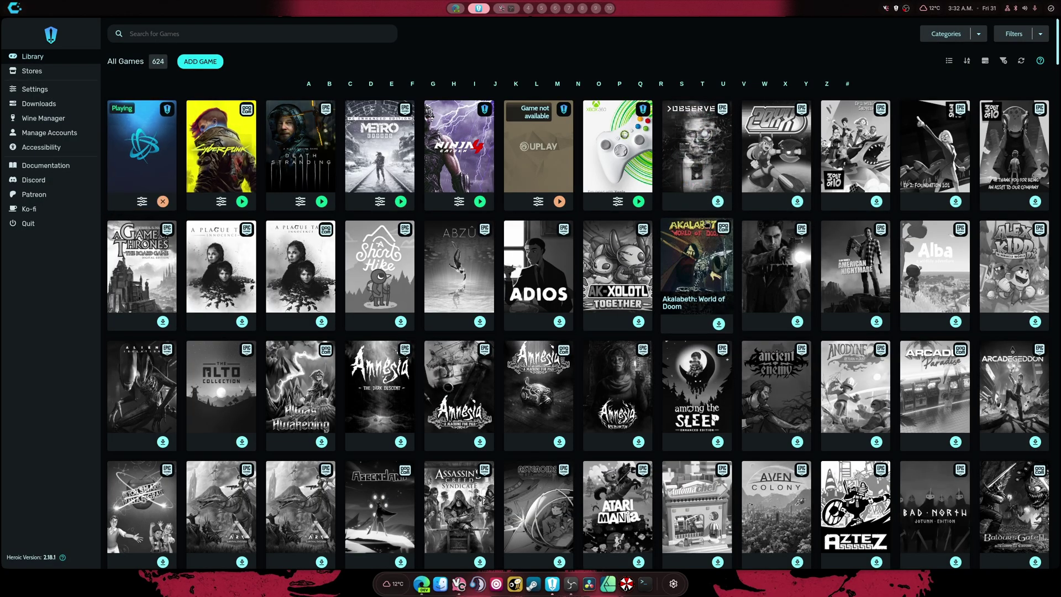
key("super+shift+1")
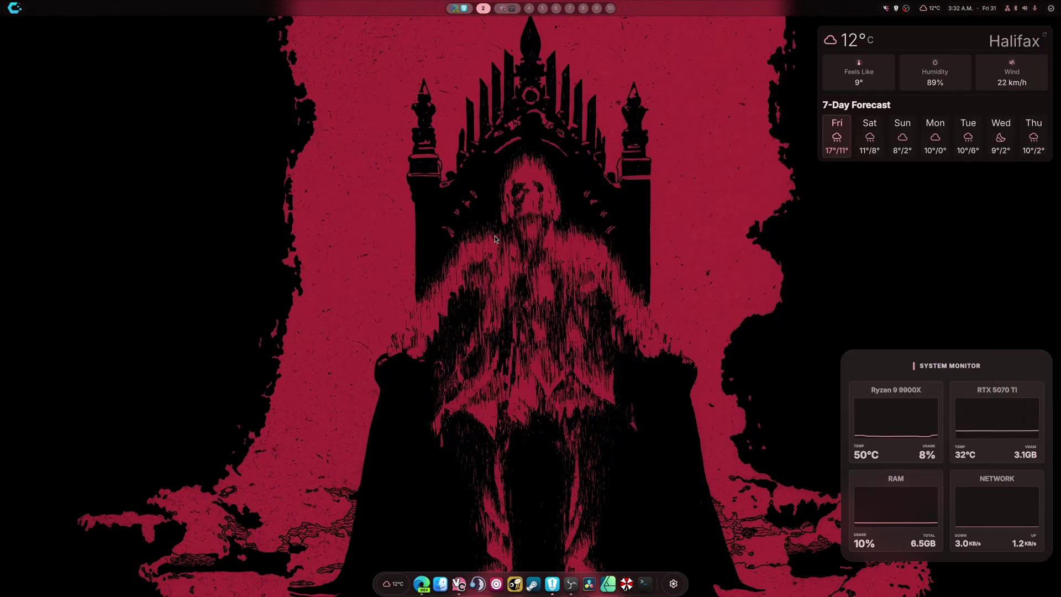